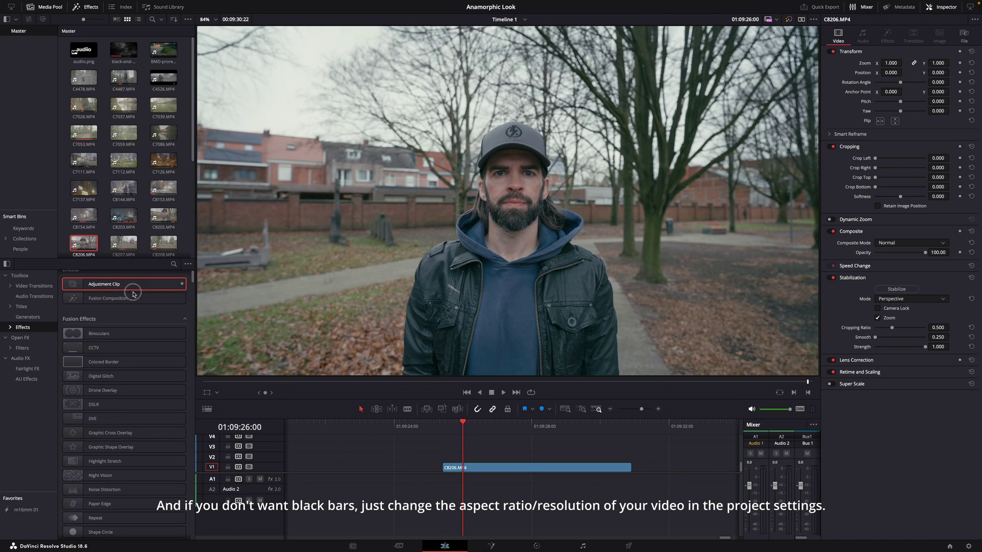
Add an Adjustment Clip on V2 with Crop Top and Bottom at 200, then select C8206.MP4.
drag(132, 294, 450, 465)
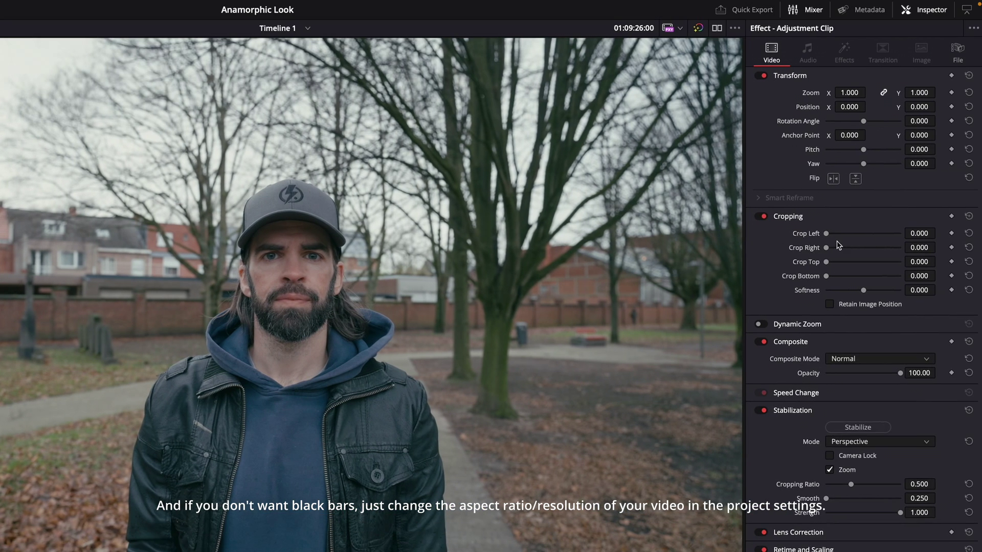
drag(826, 262, 833, 276)
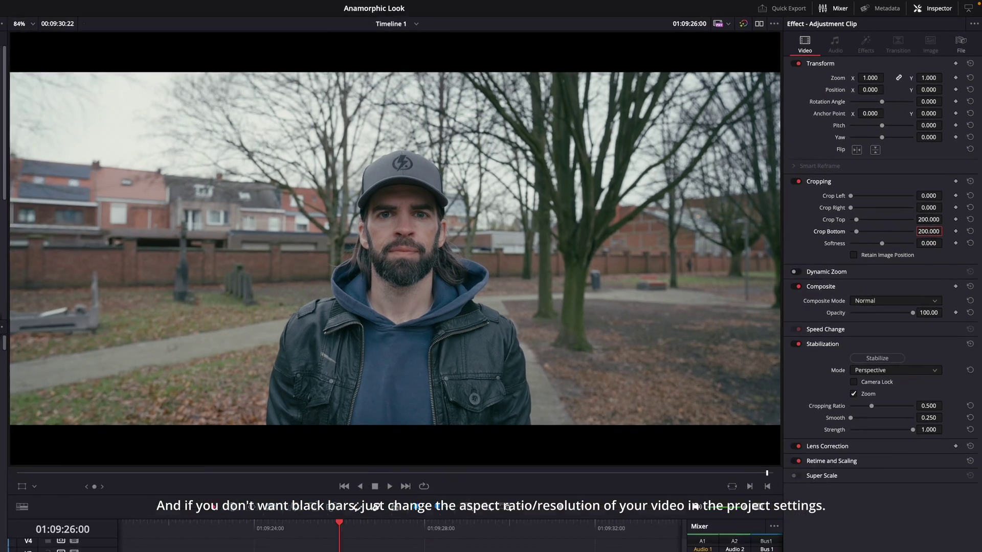
click(473, 470)
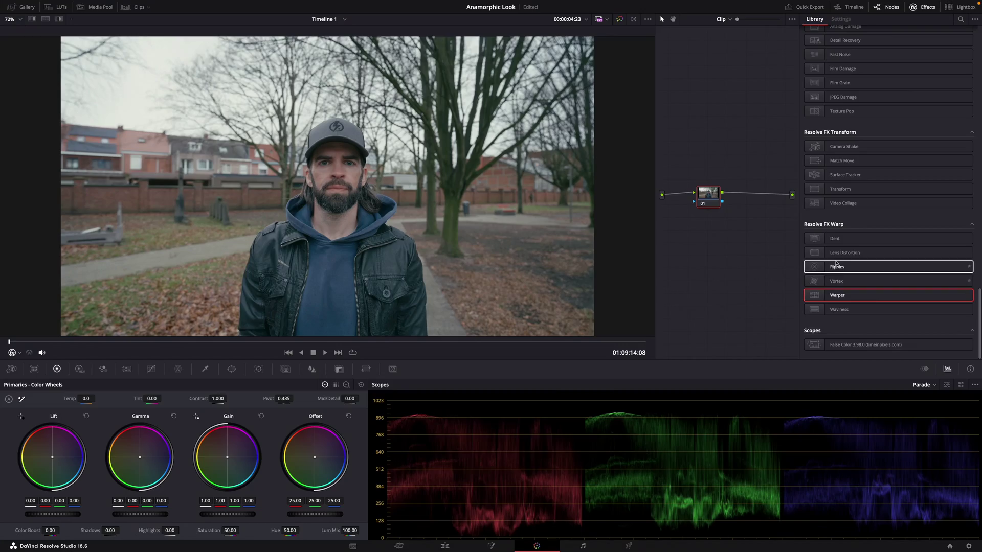
Apply Lens Distortion to node 01 and drag its distortion amount up to 1.000.
drag(706, 194, 706, 196)
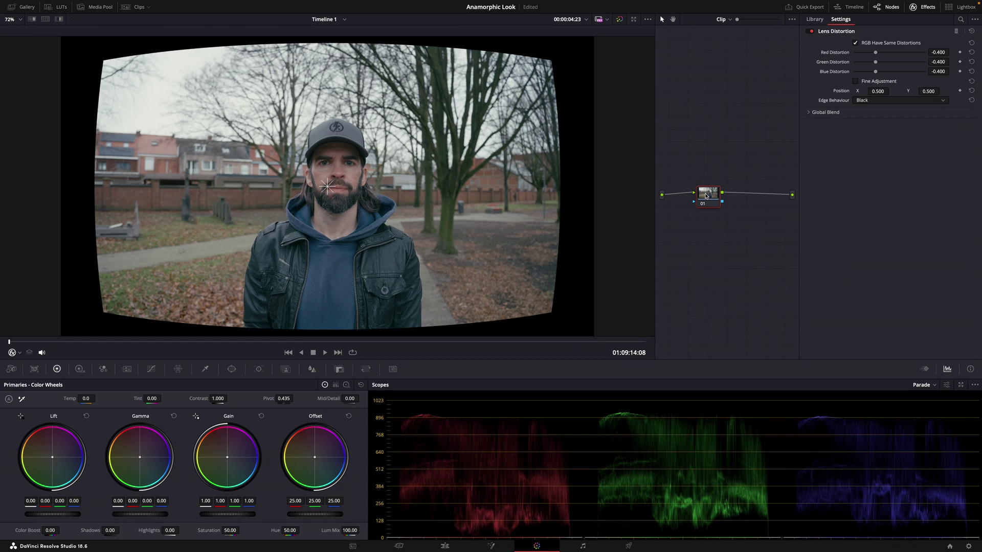
drag(876, 75, 916, 72)
click(814, 19)
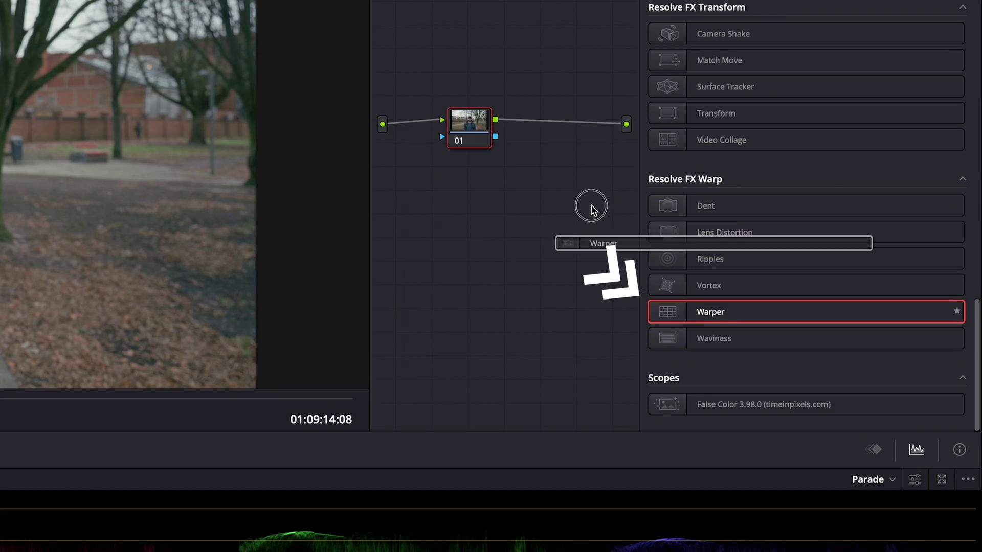
Add the Warper effect to node 01 with Warp Limits set to Manual.
drag(592, 210, 471, 132)
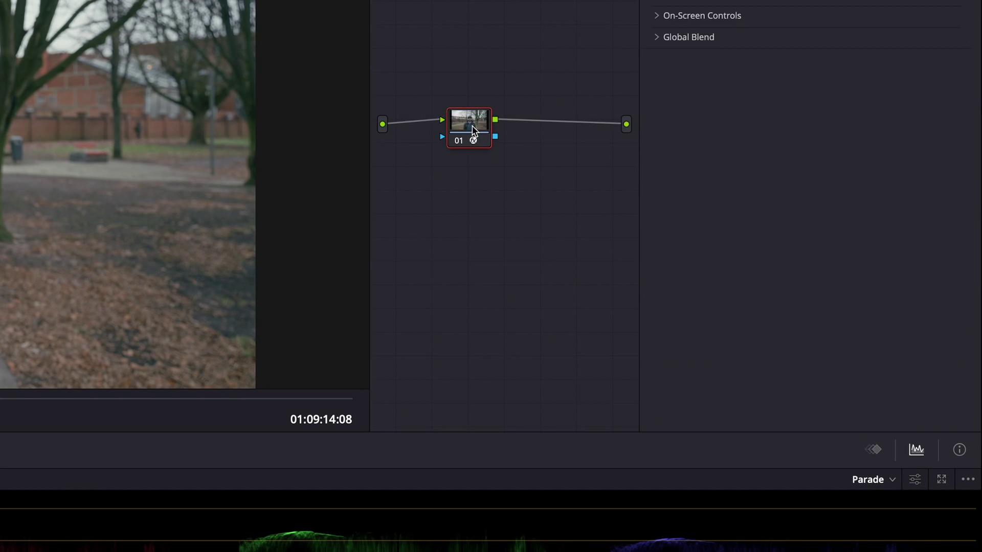
click(769, 101)
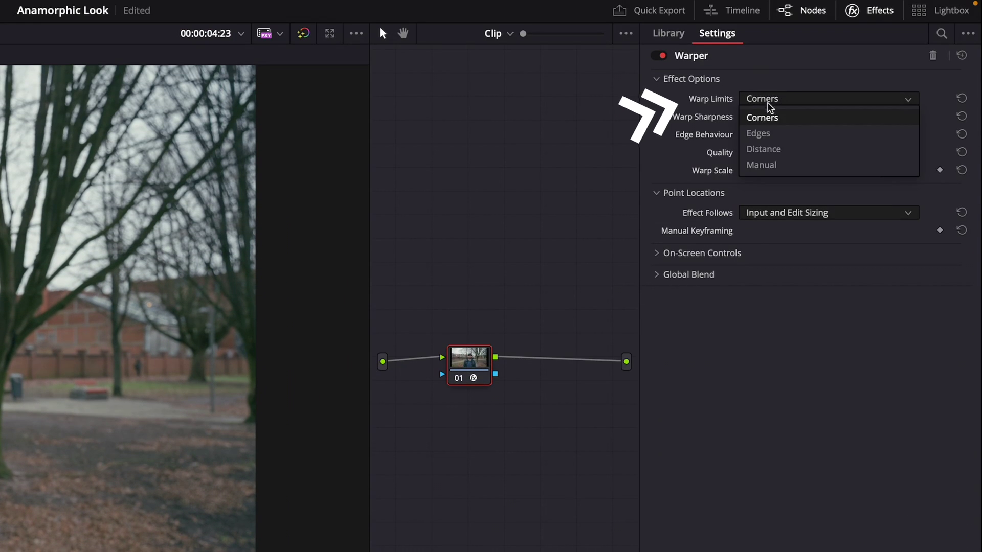
click(772, 165)
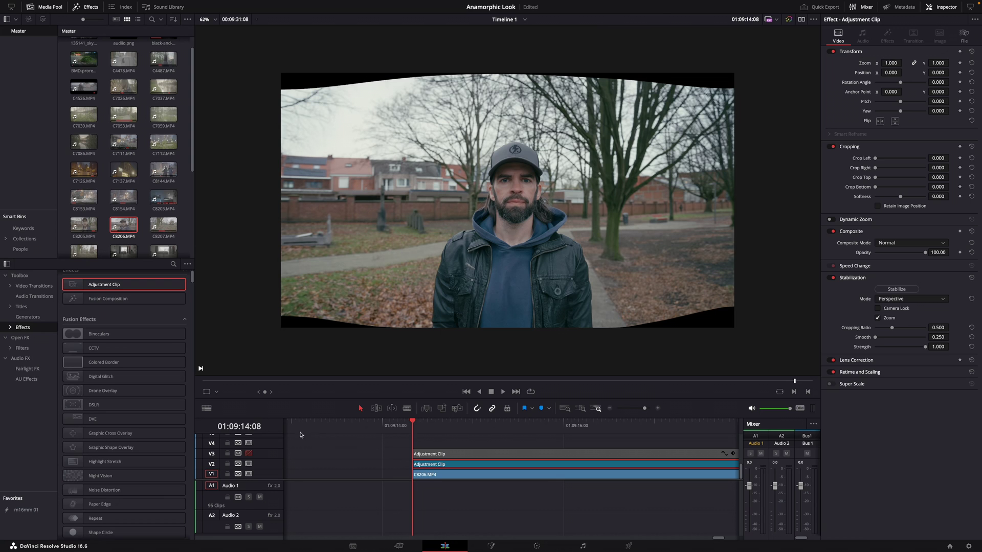
Re-enable video track V3 so the letterbox adjustment clip crops the footage again.
click(249, 455)
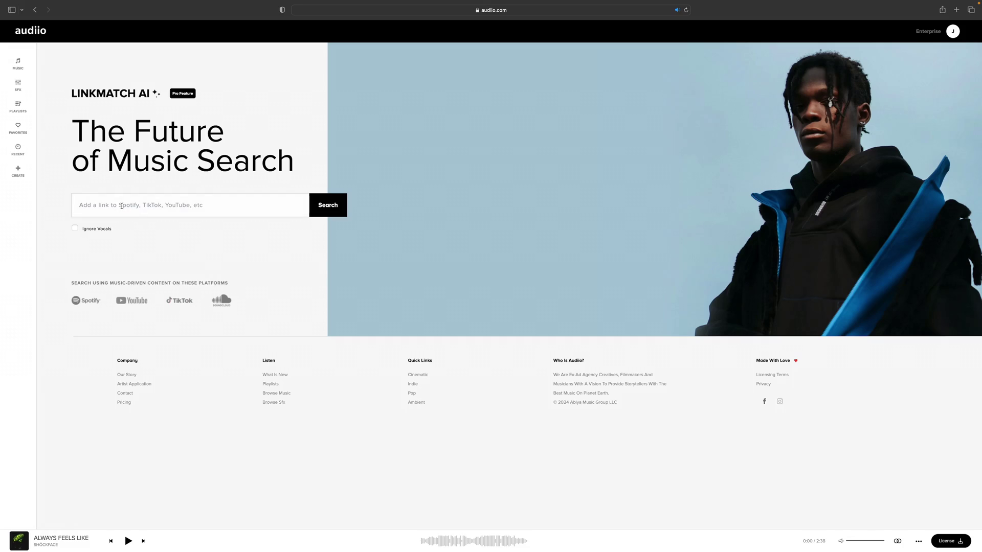
Search LinkMatch AI for songs matching the YouTube link, then open the Road Trip playlist.
click(331, 208)
scroll(977, 133, down, 1)
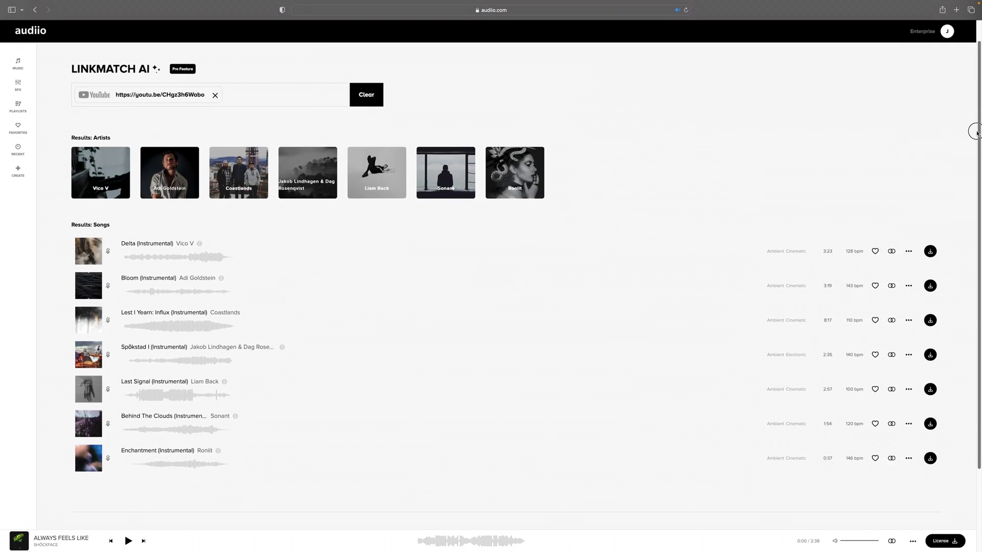
drag(976, 133, 975, 181)
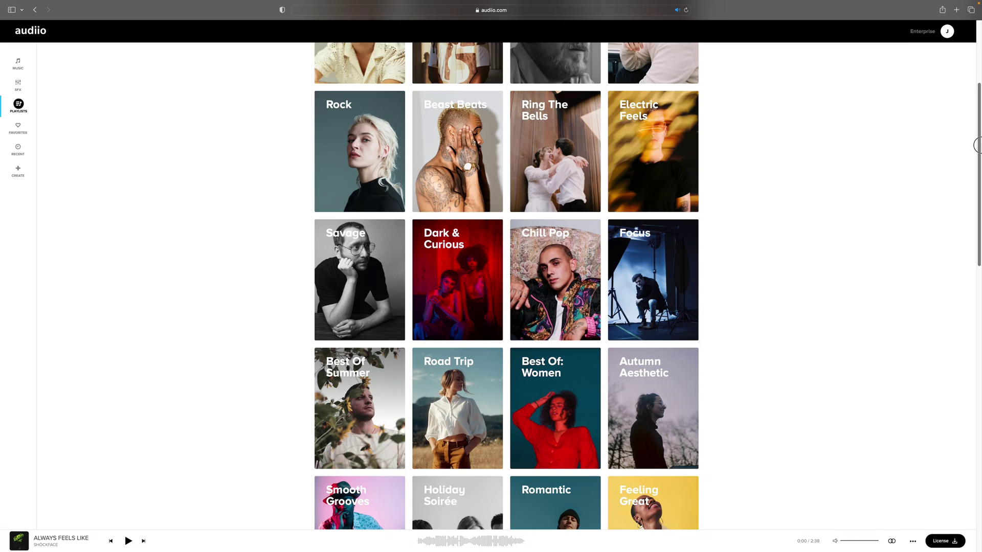
drag(977, 145, 977, 175)
click(421, 305)
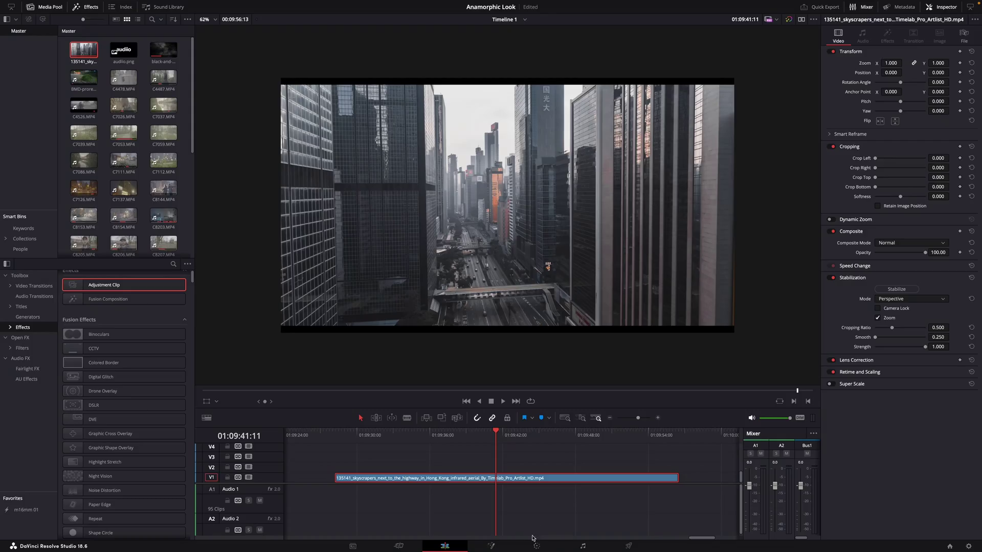
Apply Lens Blur to the skyscraper clip's node on the Color page, with Blur Size around 3.40.
click(537, 546)
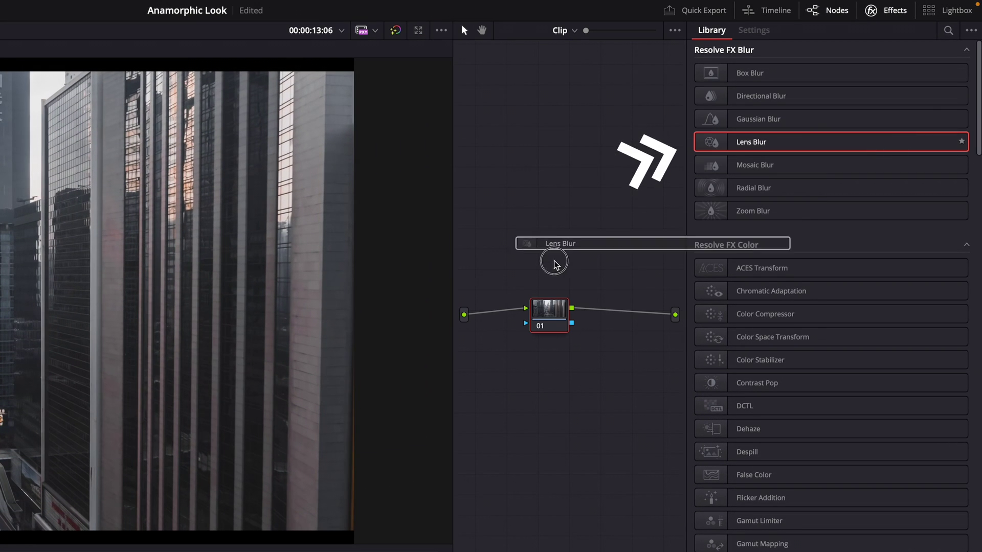
drag(553, 334, 554, 334)
drag(821, 173, 829, 173)
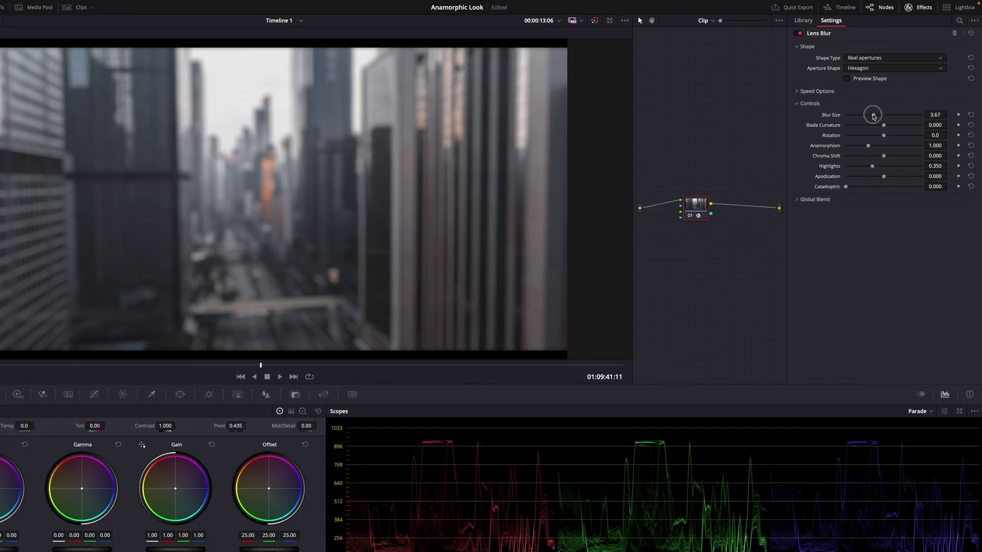
drag(883, 109, 879, 109)
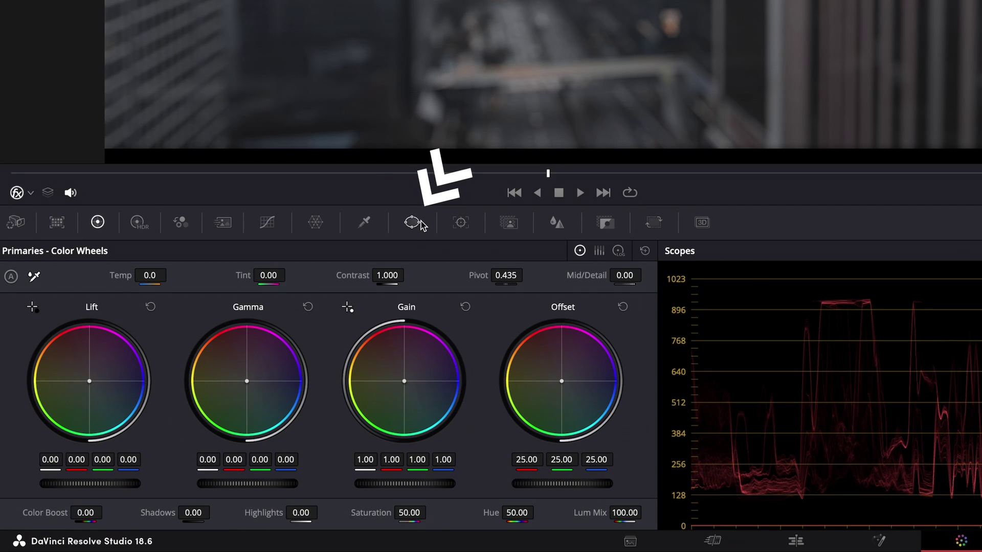
Add a circular window that blurs only outside, enlarged and widened into an oval around the city.
click(414, 223)
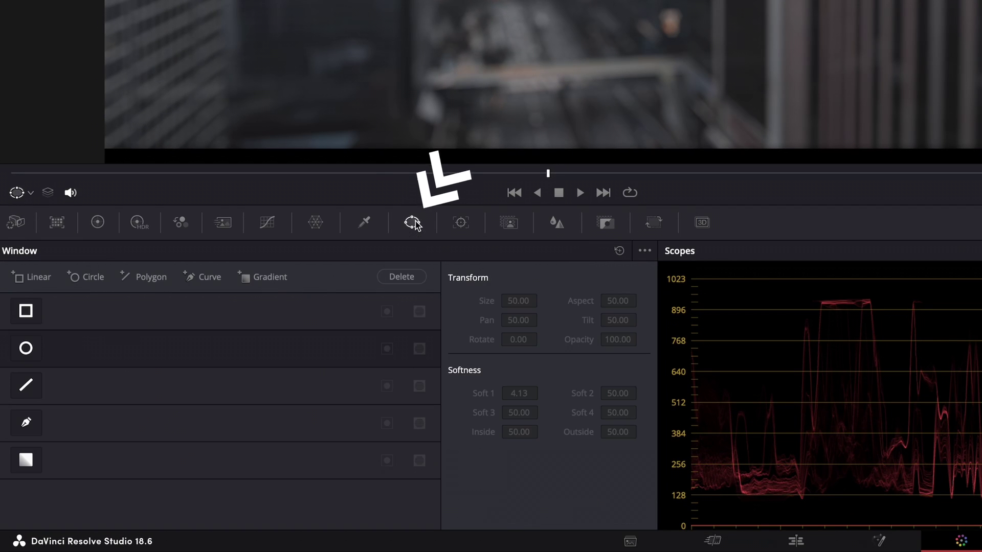
click(27, 348)
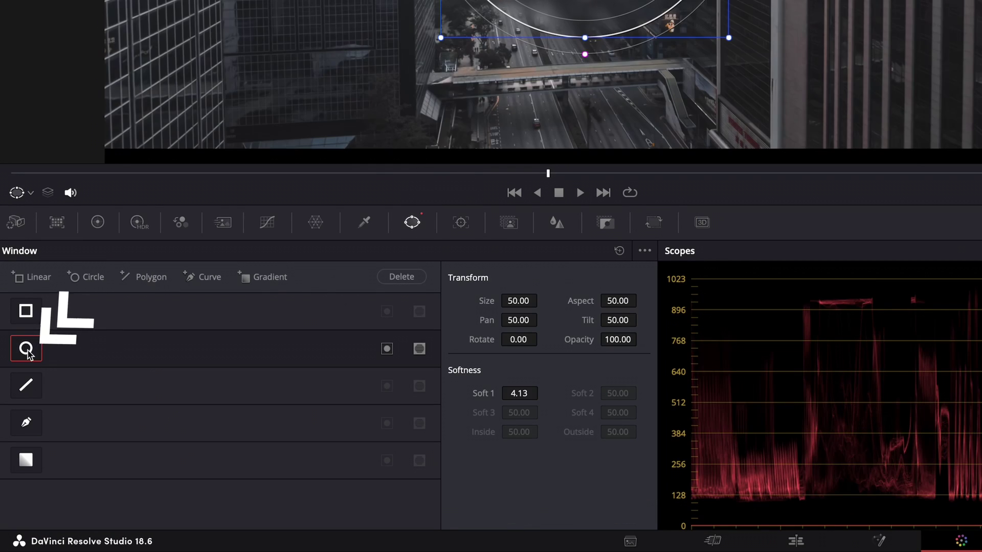
click(387, 349)
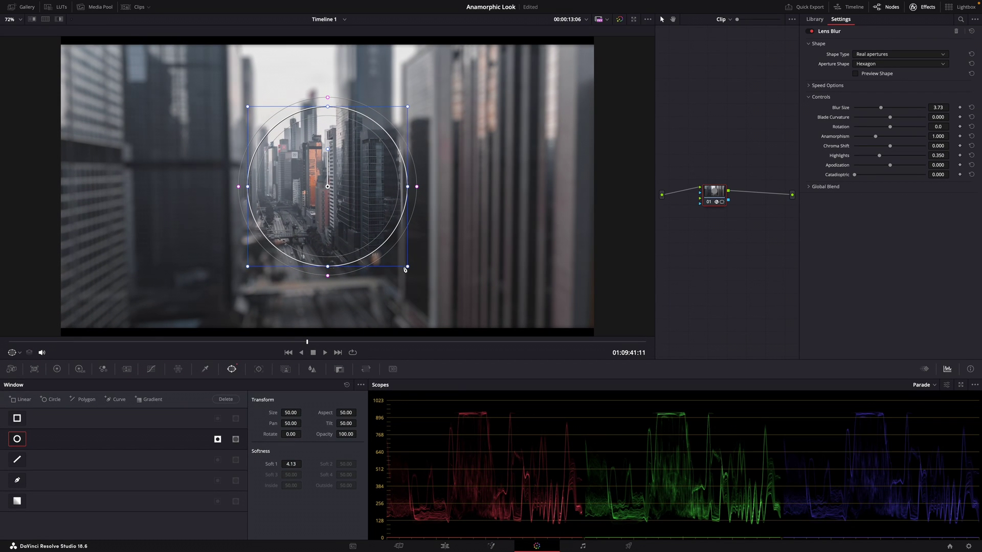
drag(408, 281, 454, 323)
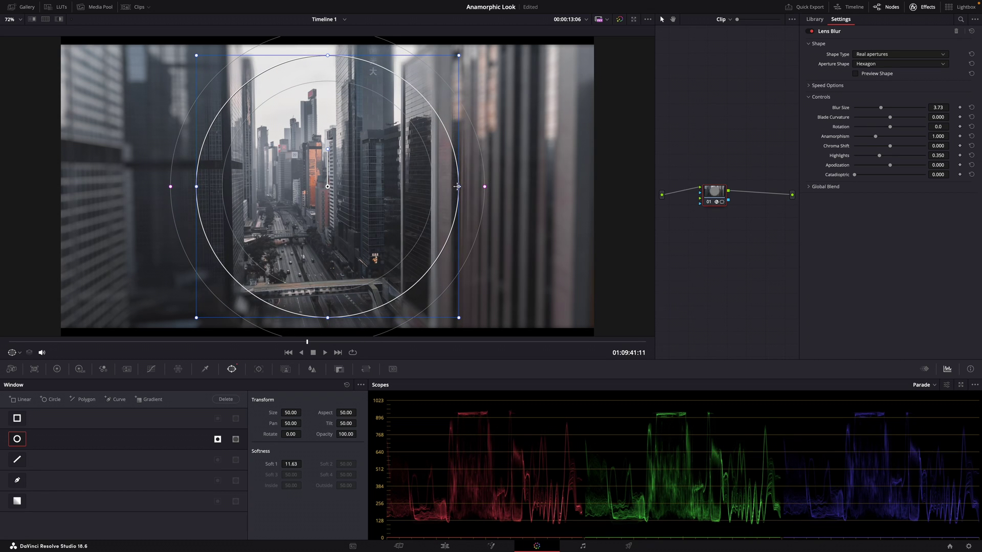
drag(517, 189, 538, 189)
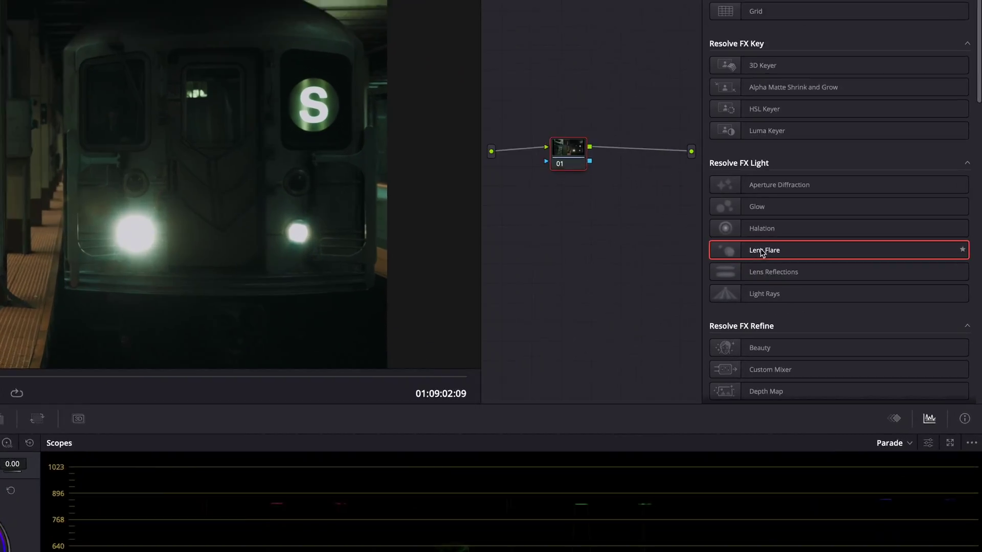
Put a Lens Flare on the subway shot's node 01 using the 1970s Sci-Fi preset.
drag(761, 252, 574, 156)
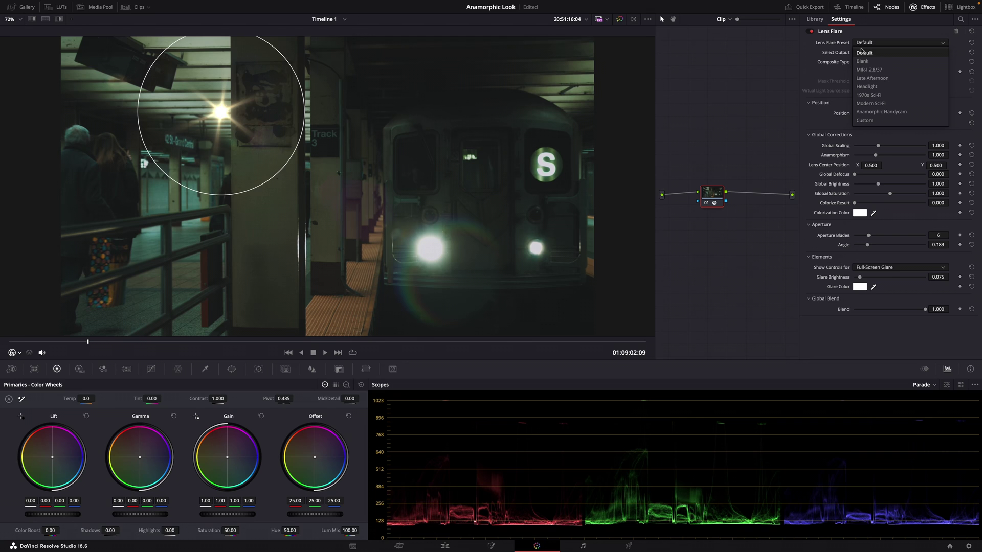
click(866, 86)
click(876, 96)
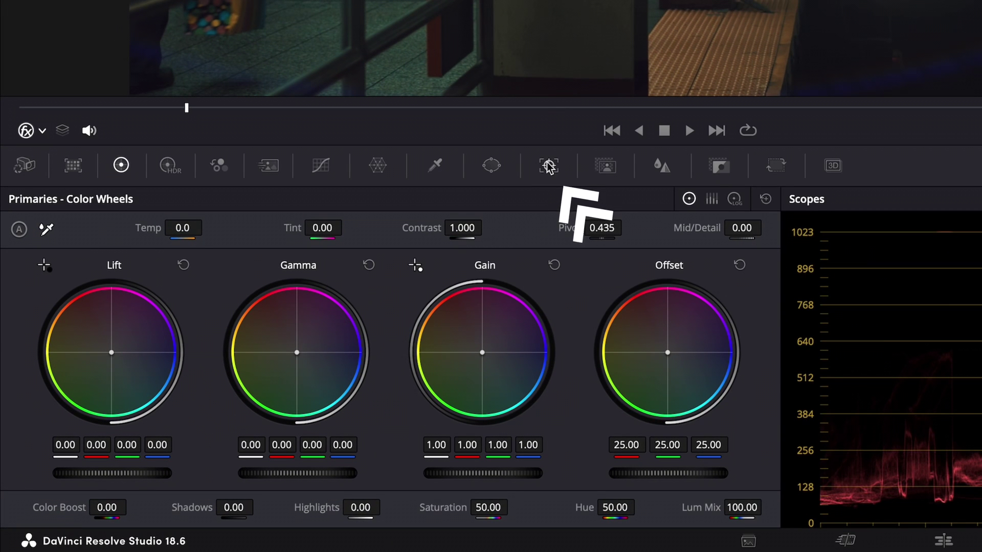
In the Tracker palette's FX mode, track the flare to the headlight forwards and backwards.
click(547, 166)
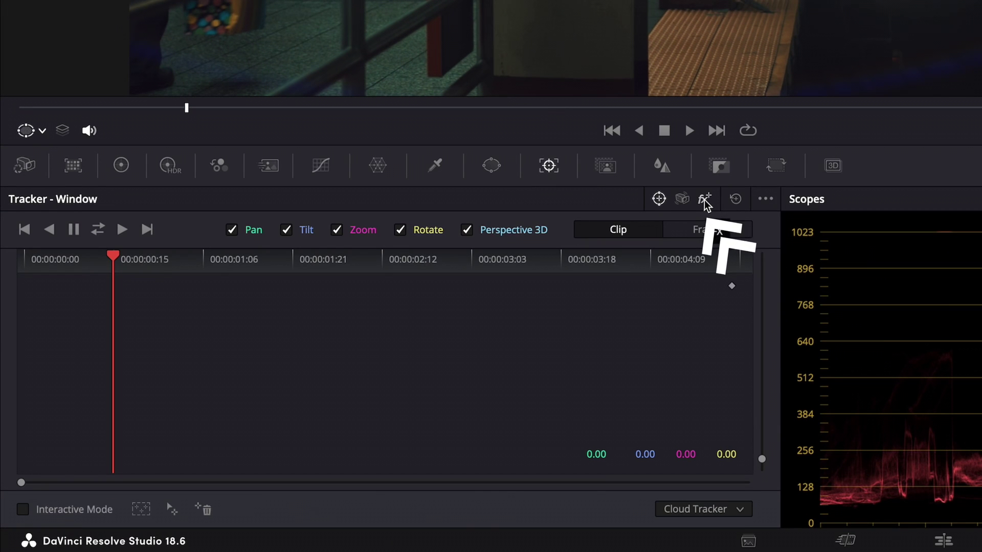
click(705, 199)
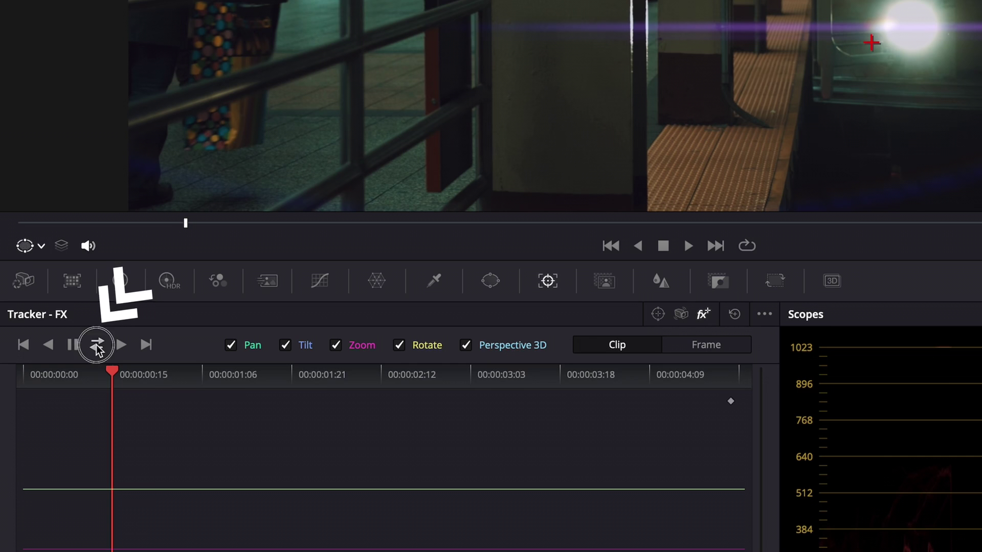
click(97, 347)
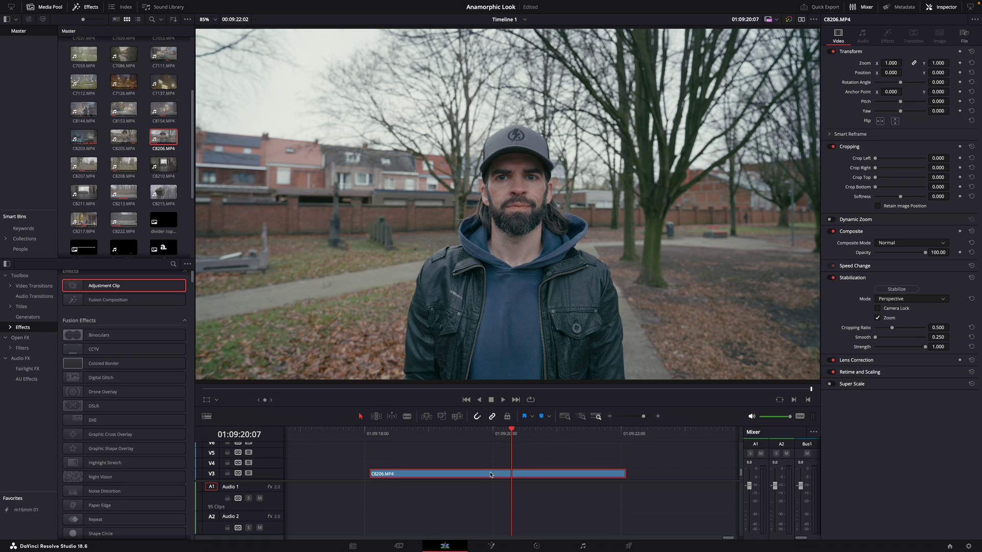
Duplicate C8206.MP4 onto V4, track a Magic Mask of the man, and add an alpha output.
drag(488, 472, 487, 465)
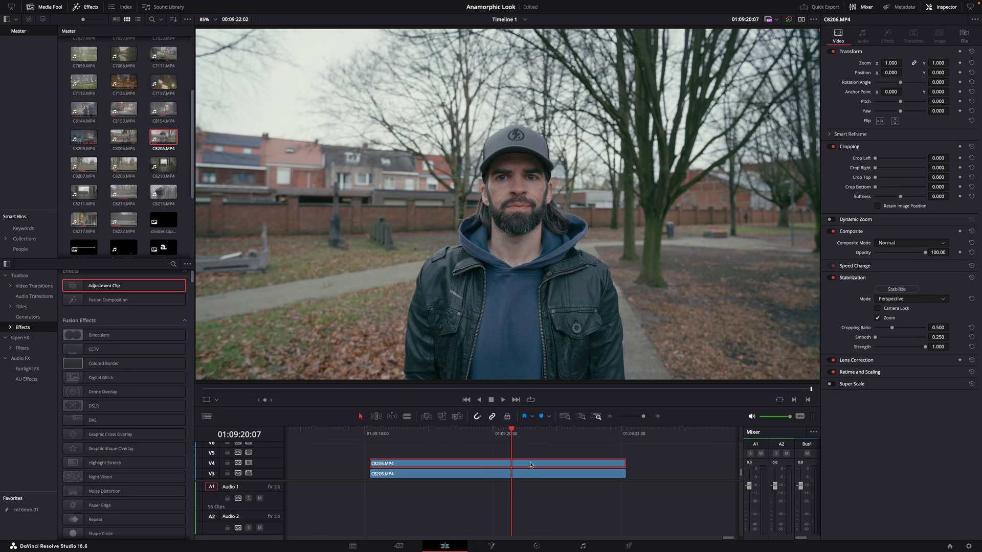
click(536, 546)
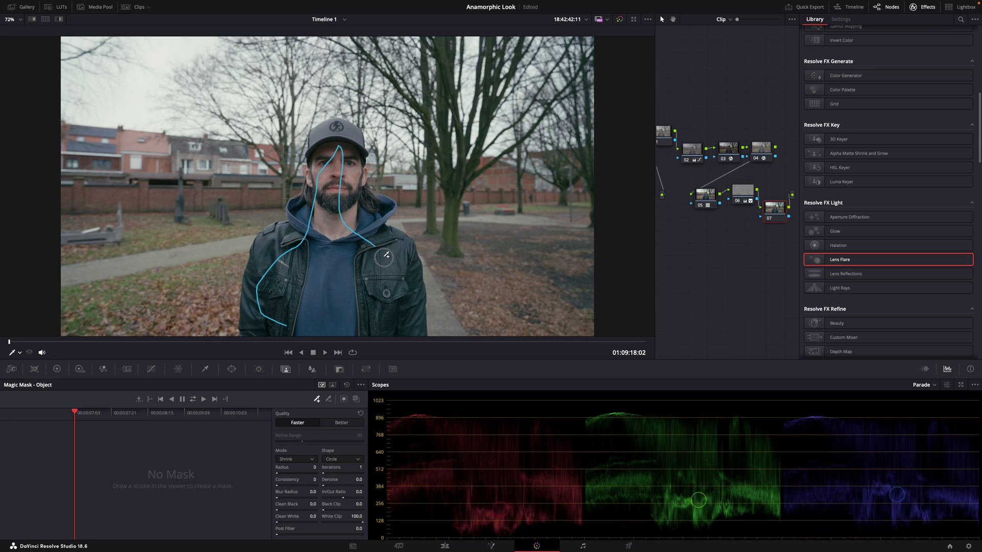
click(203, 399)
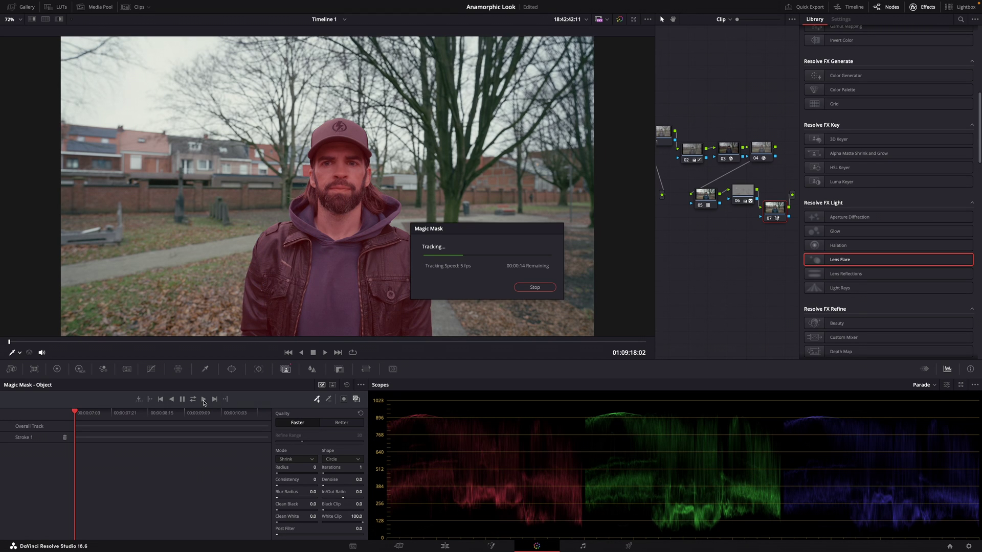
right_click(767, 273)
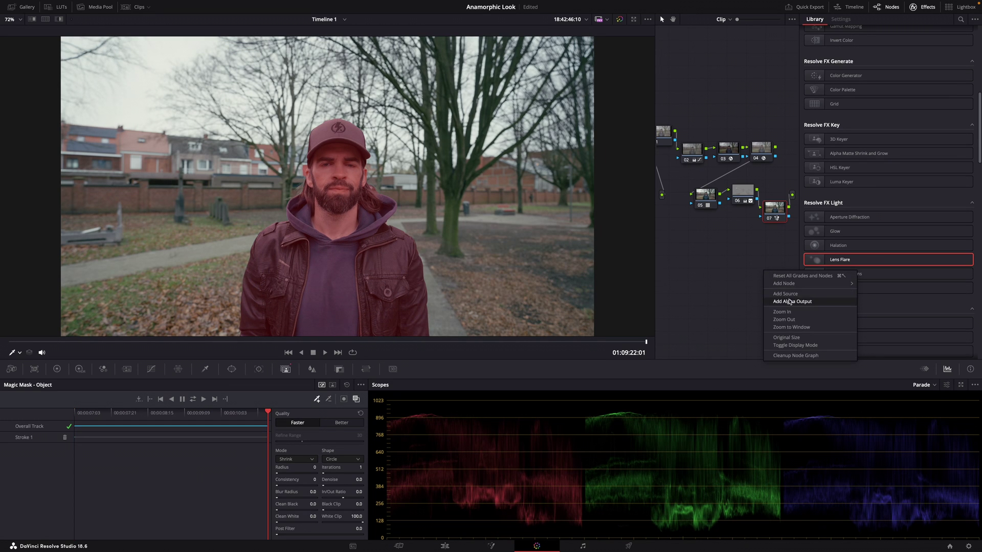
click(790, 301)
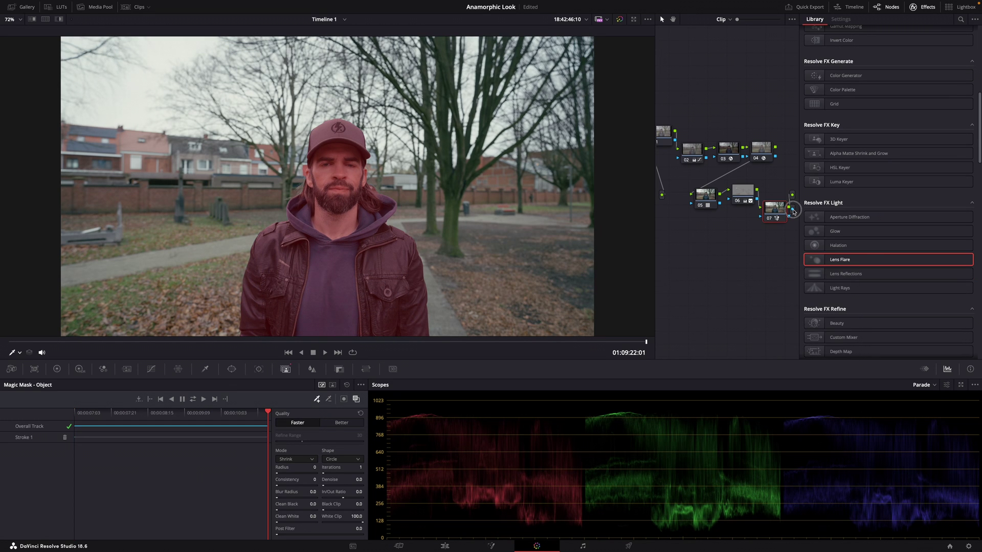
click(444, 546)
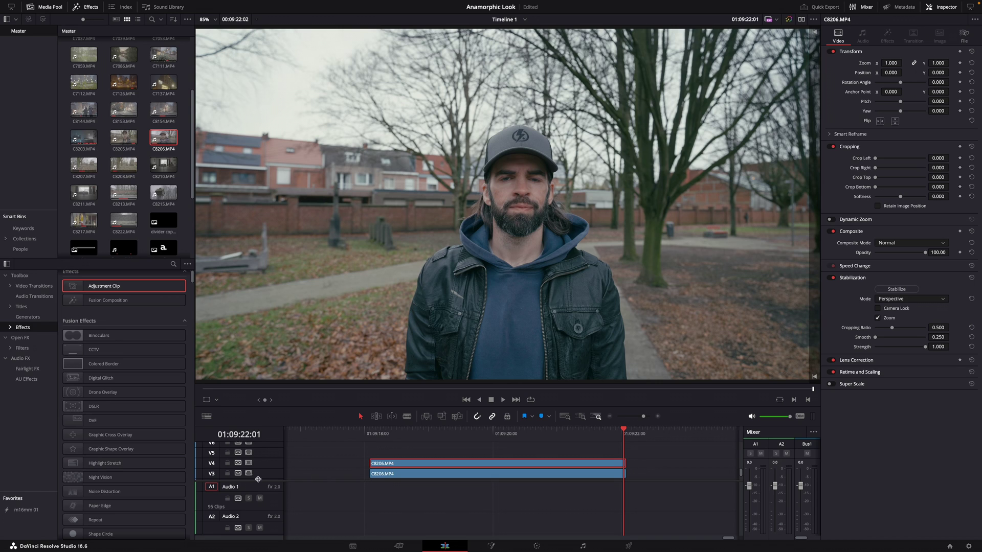
Drop Open FX Lens Blur onto the V3 clip, setting Anamorphism 0.430 and Blur Size 4.18.
click(21, 337)
drag(102, 333, 455, 428)
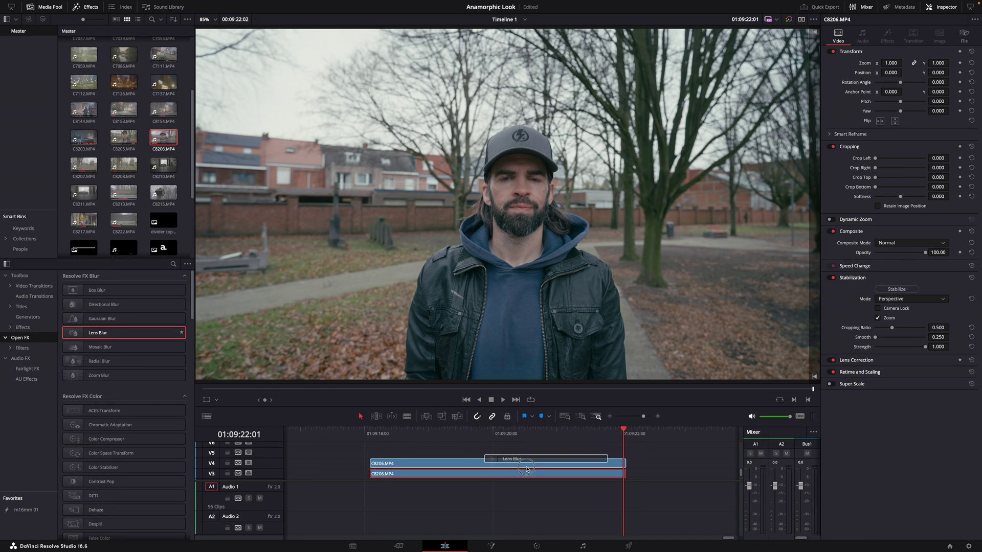
drag(527, 469, 568, 475)
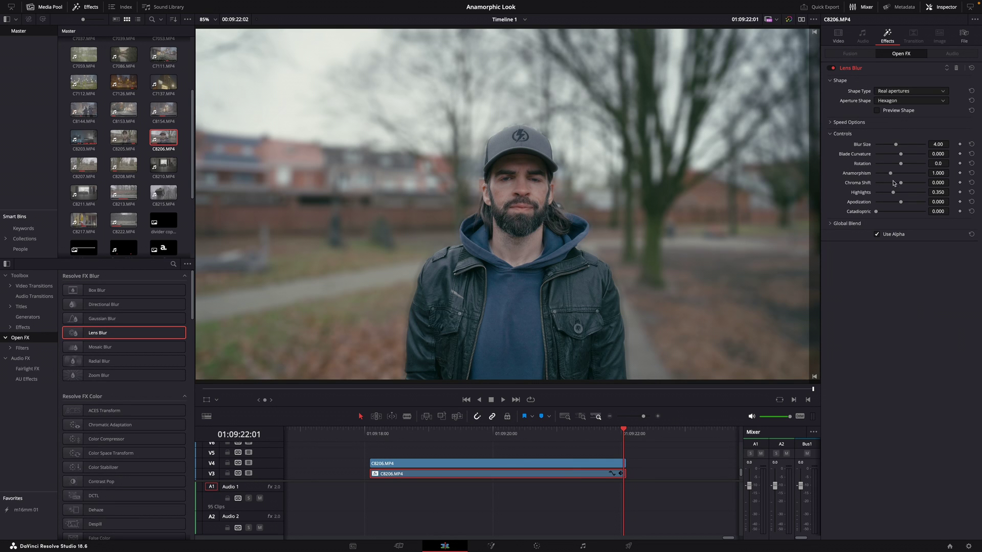
drag(891, 175, 871, 173)
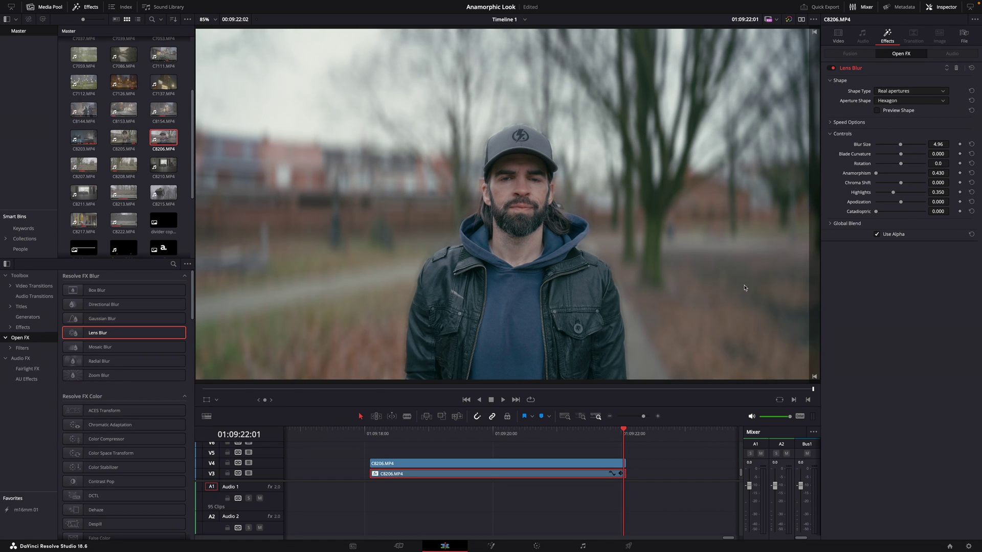
drag(899, 144, 896, 147)
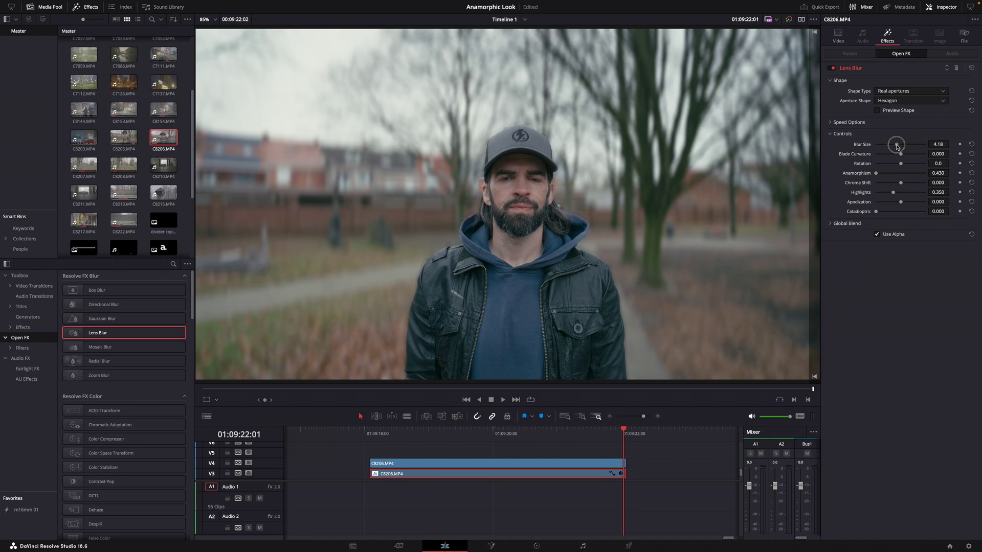
scroll(628, 104, up, 3)
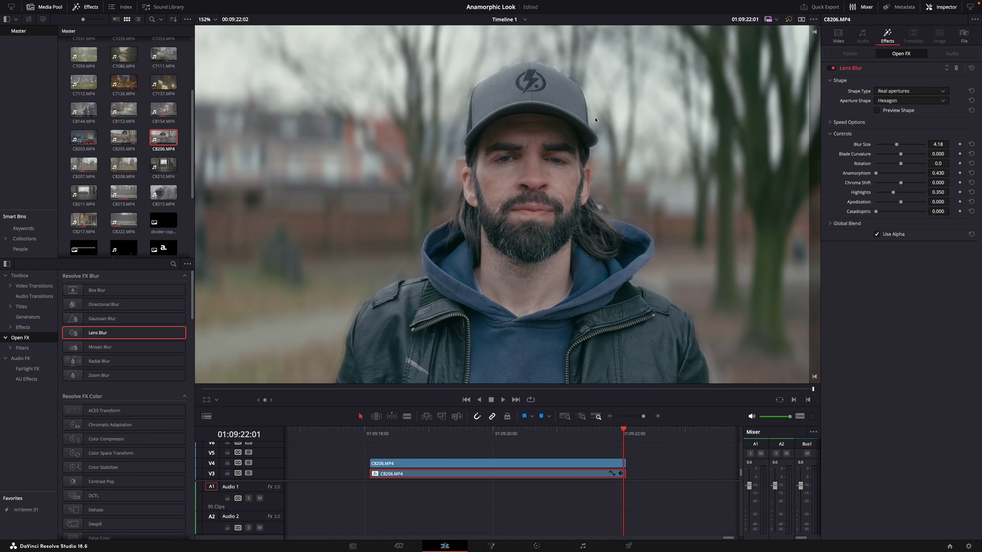